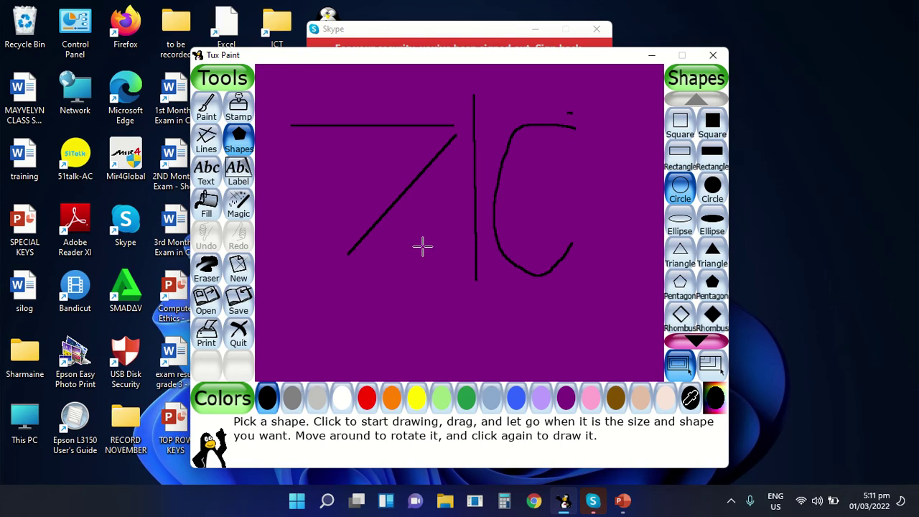
Show the gallery of saved Tux Paint pictures to choose one to open.
click(209, 306)
Load the saved light-blue outline-shapes picture, then bring up the New drawing choices.
click(511, 276)
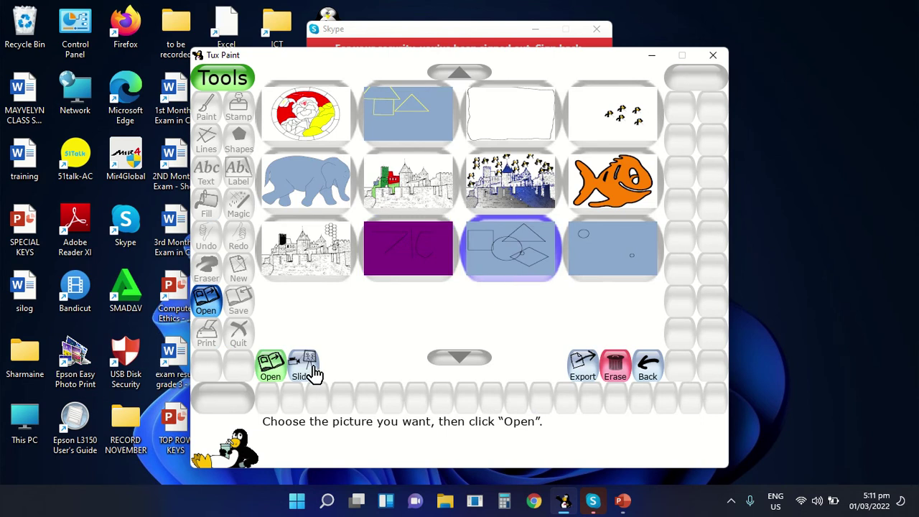
click(272, 369)
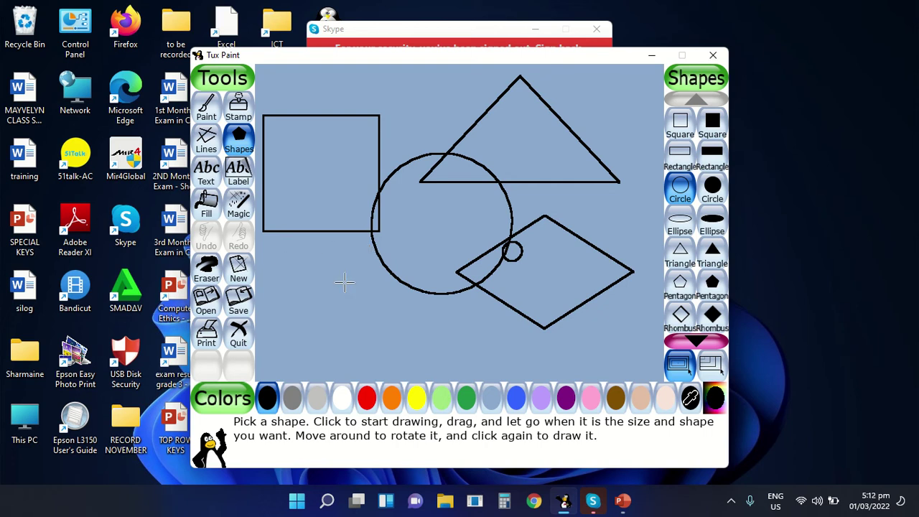
click(243, 277)
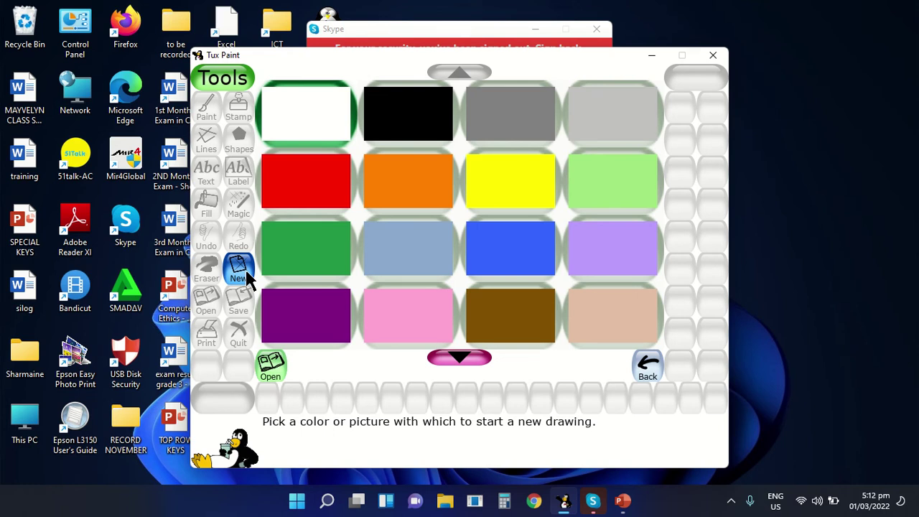
Start a fresh drawing with a plain pink background.
click(410, 329)
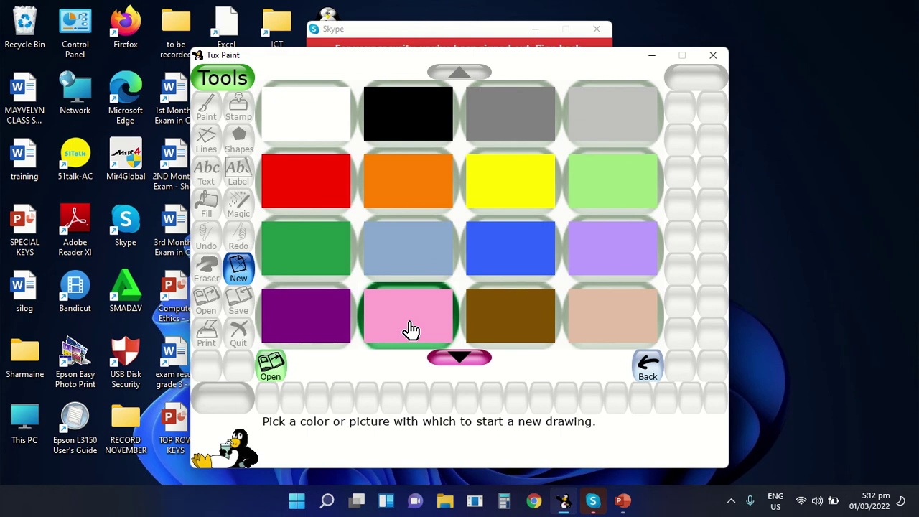
click(264, 366)
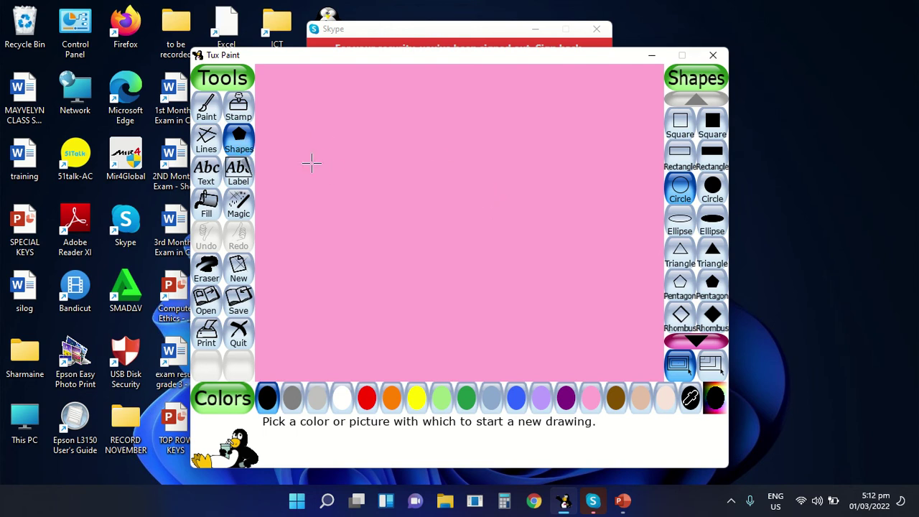
Draw a black hollow circle in the upper middle of the pink canvas.
click(243, 156)
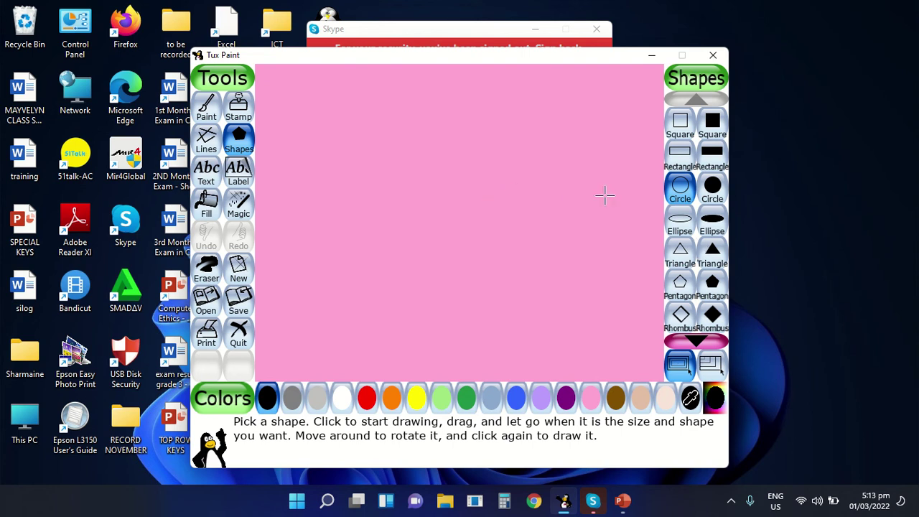
click(681, 201)
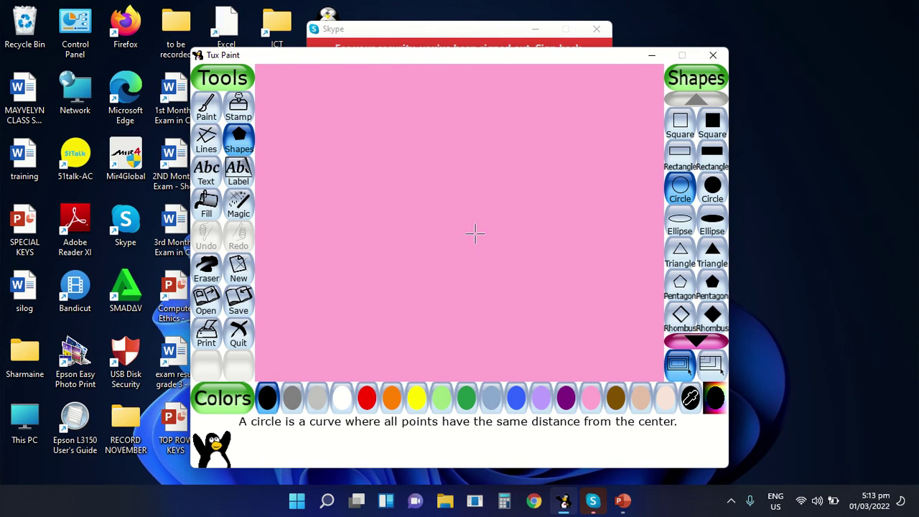
drag(418, 198, 471, 237)
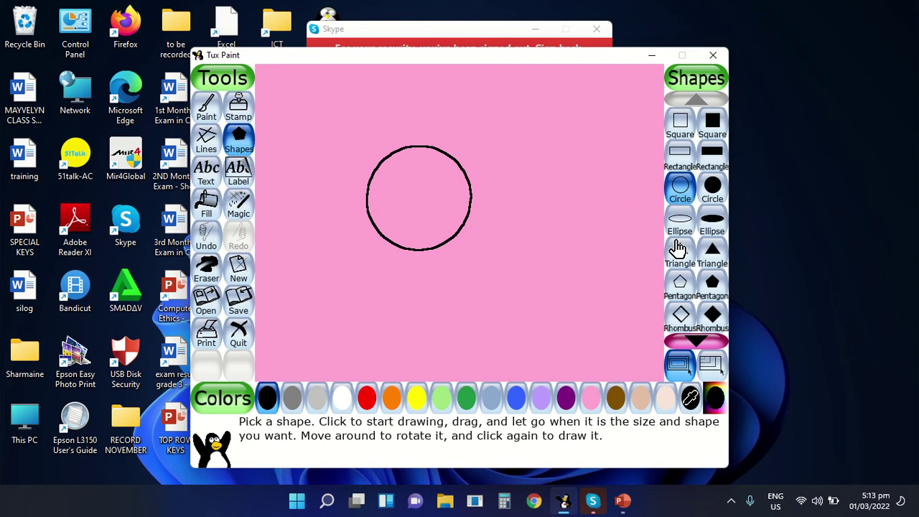
click(696, 337)
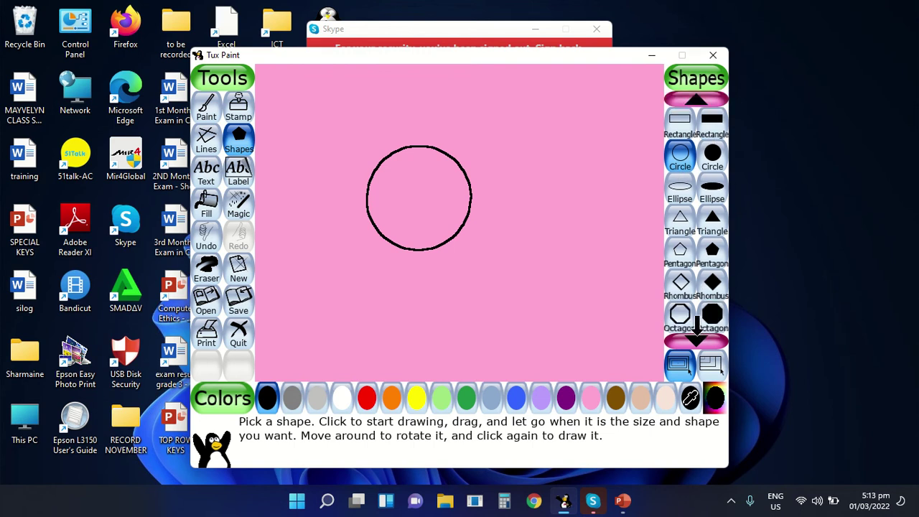
Draw a wide hollow ellipse just below the circle, overlapping its lower edge.
click(696, 337)
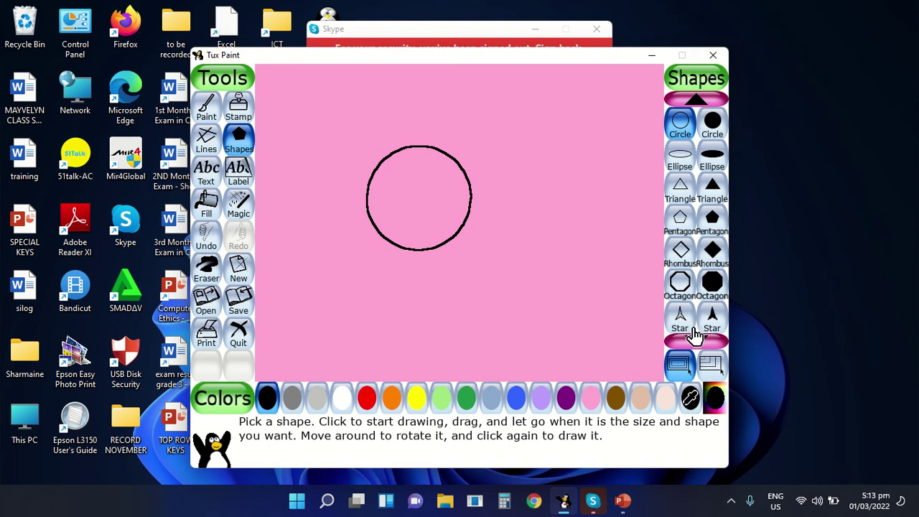
click(682, 160)
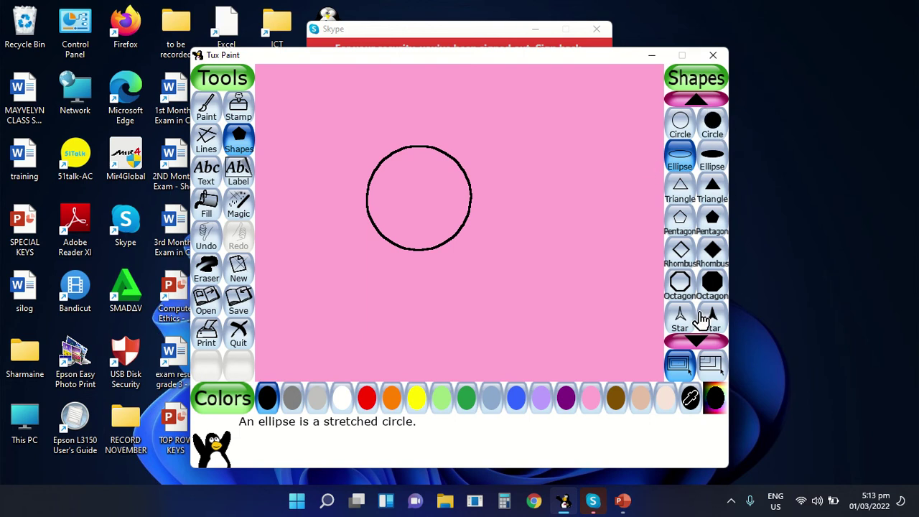
click(700, 101)
click(705, 104)
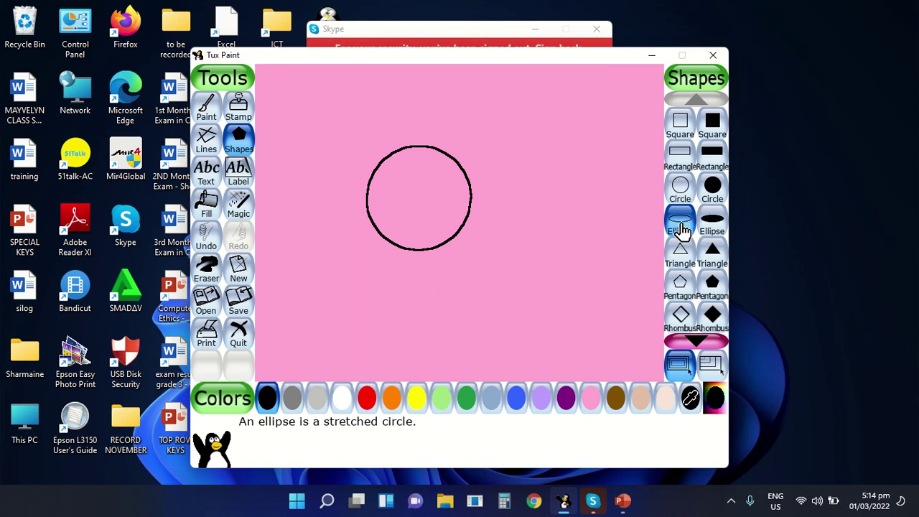
drag(429, 267, 534, 309)
click(533, 267)
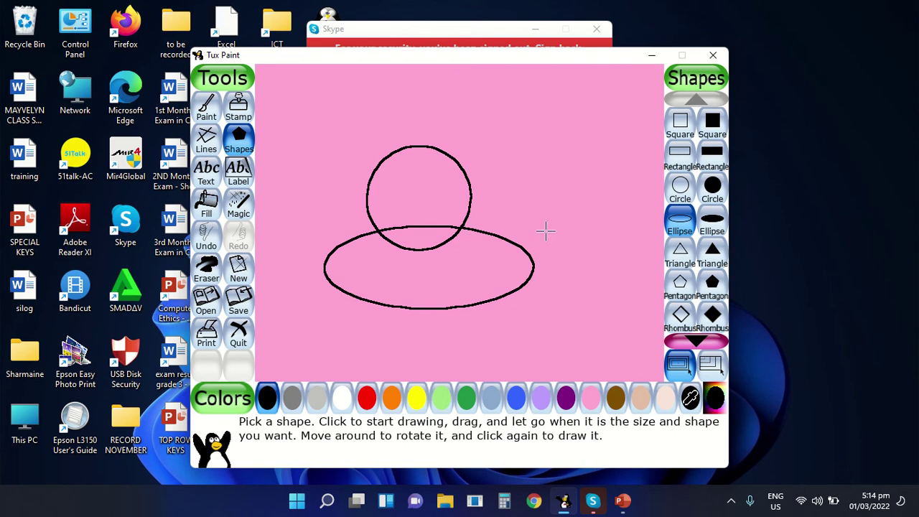
click(682, 124)
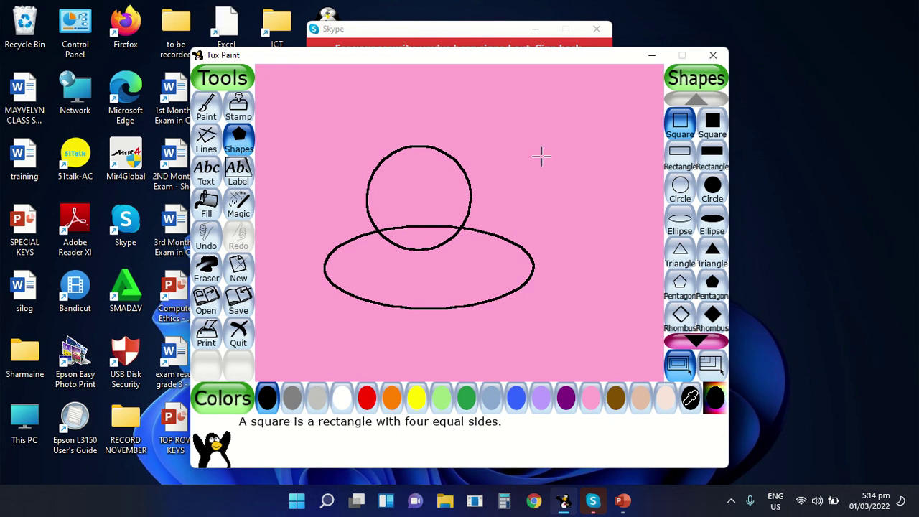
Place a hollow square at the upper right, then a wide hollow rectangle directly below it.
drag(524, 147, 579, 205)
click(578, 146)
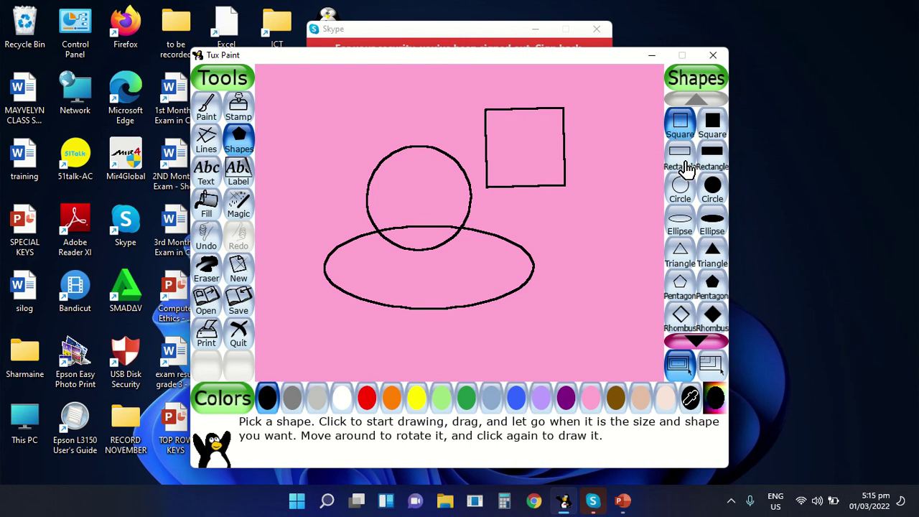
click(687, 168)
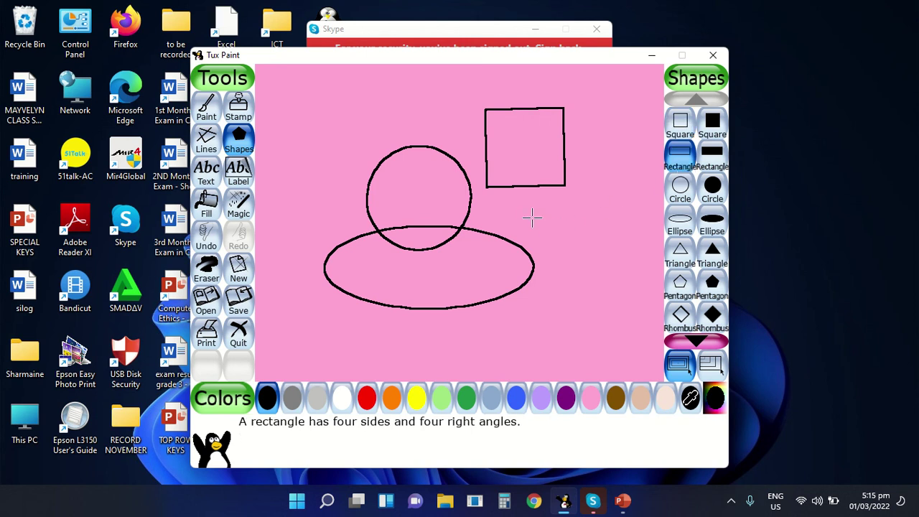
drag(532, 213, 637, 250)
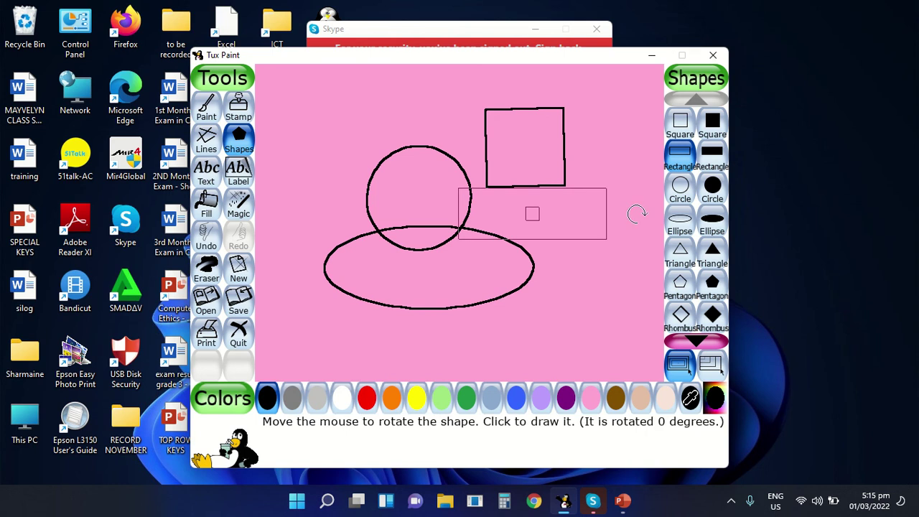
click(637, 213)
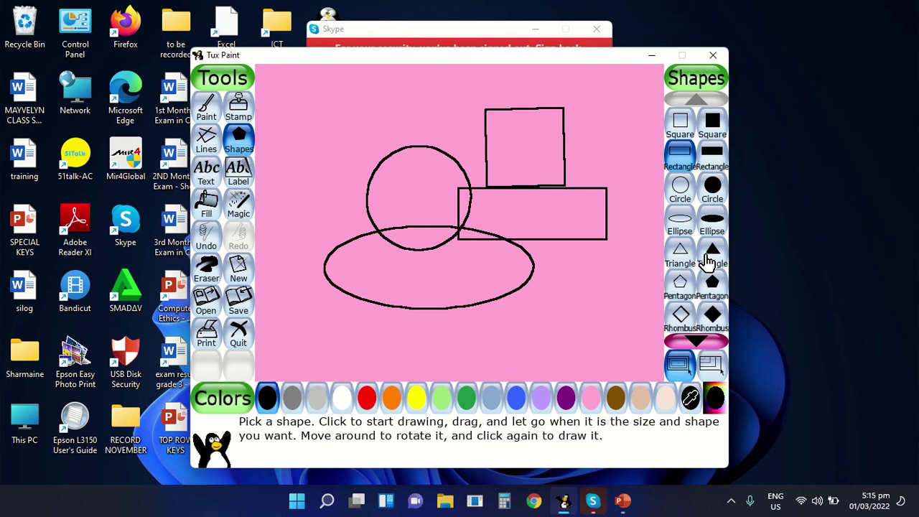
Draw two rotated hollow triangles on the left side, one top-left and one below it.
click(680, 260)
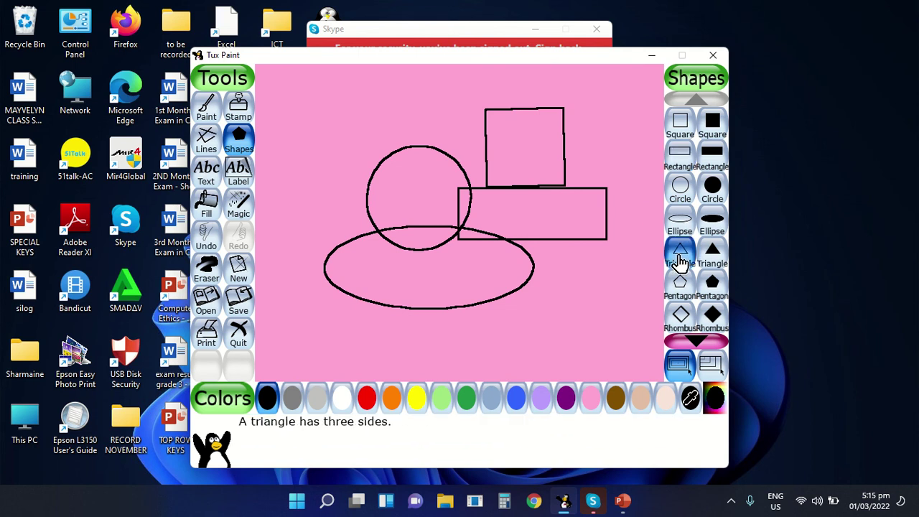
click(294, 90)
drag(294, 90, 324, 133)
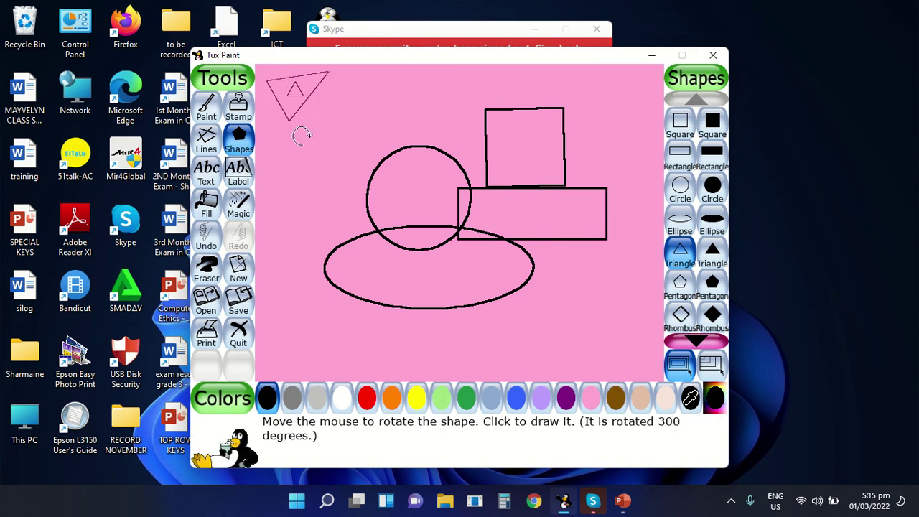
click(294, 162)
drag(295, 192, 345, 213)
click(344, 194)
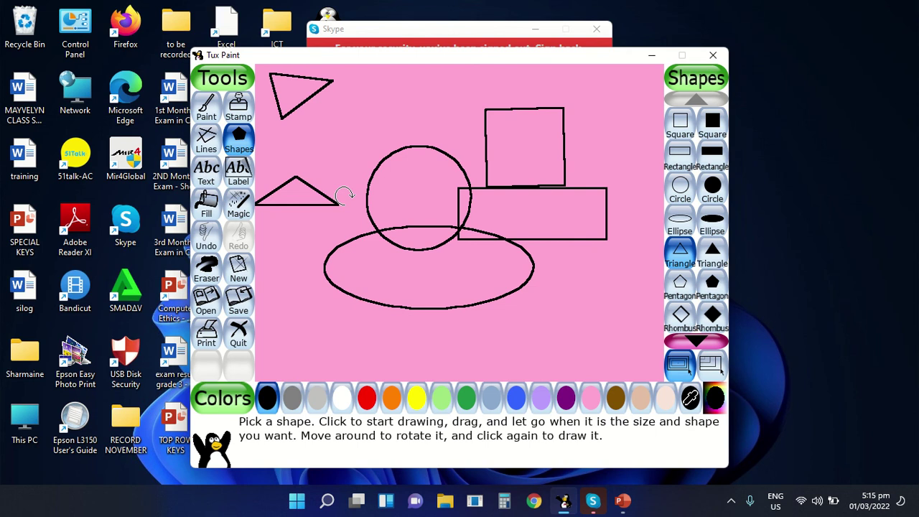
click(345, 194)
click(238, 271)
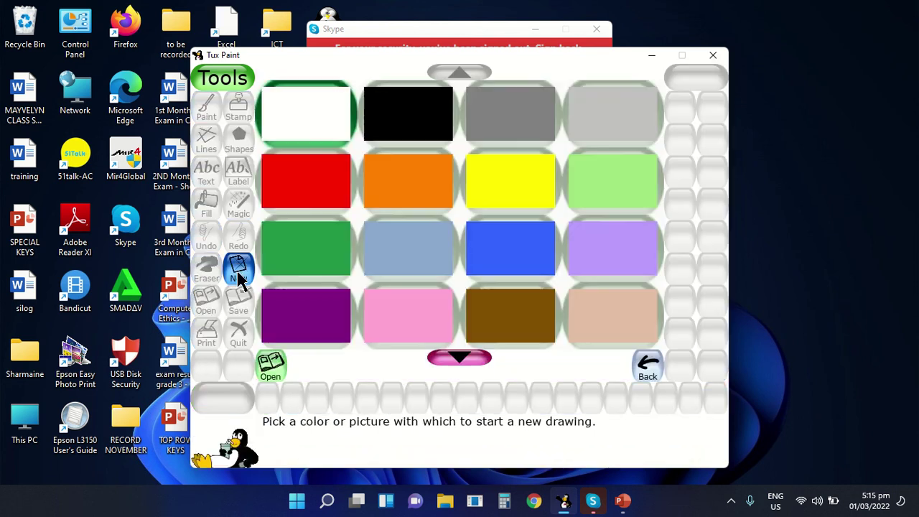
Save the pink shapes picture and start a plain light-blue canvas with the Paint tool.
click(402, 260)
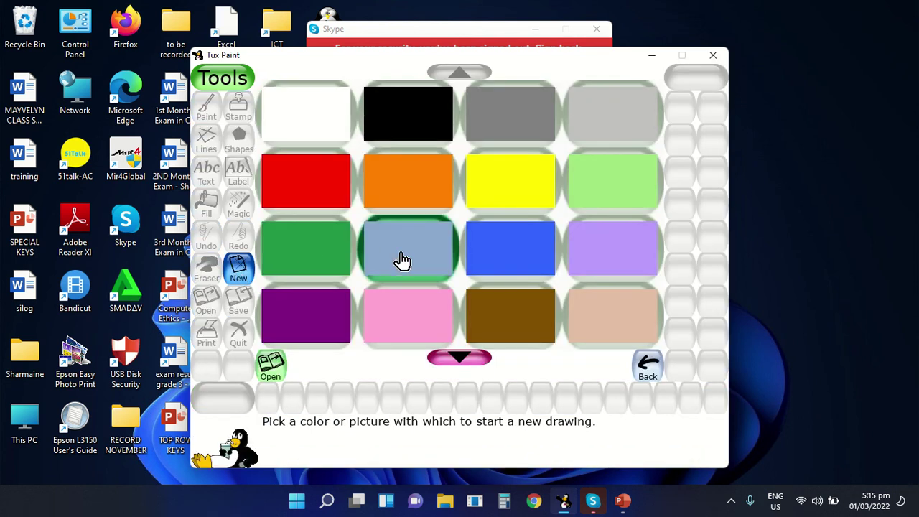
click(271, 367)
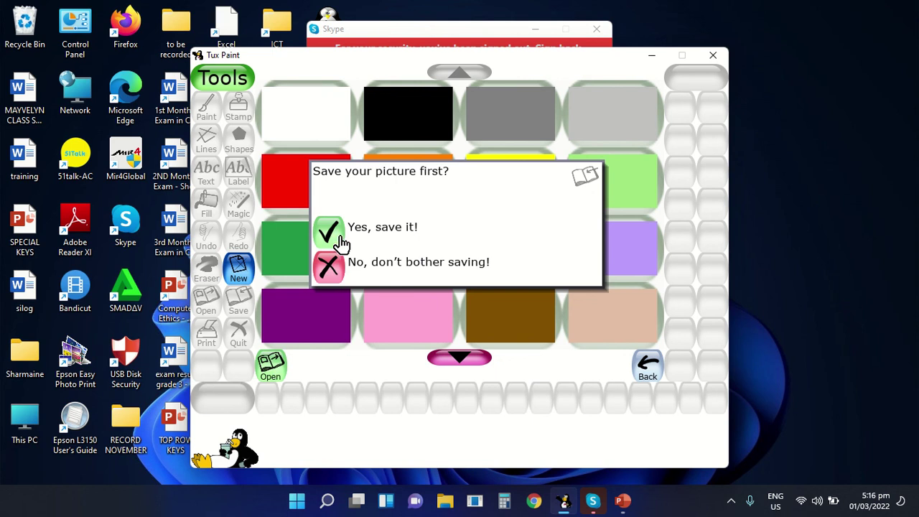
click(335, 231)
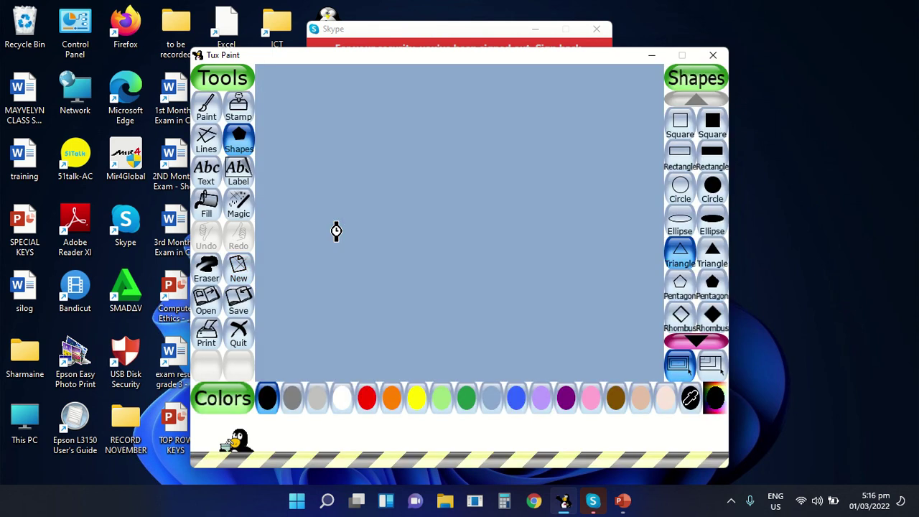
click(206, 113)
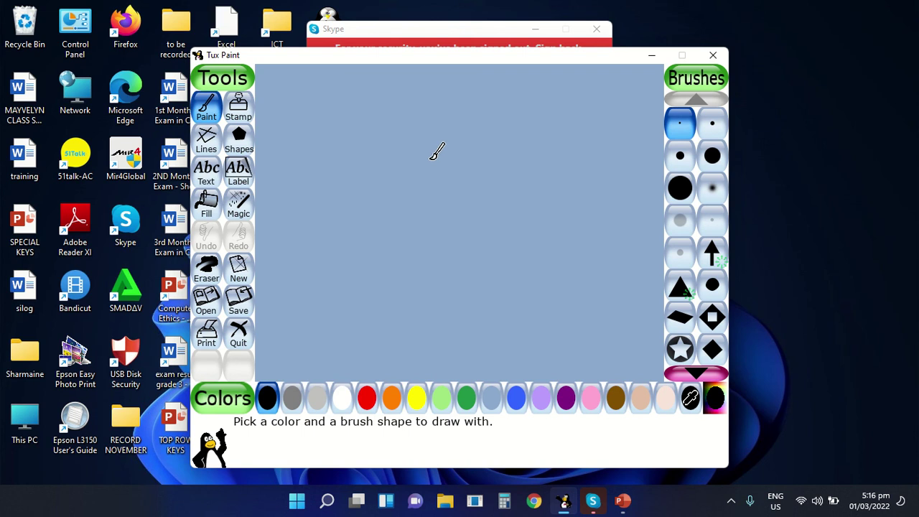
Freehand-paint a looped shape, a small oval on the left and two triangles in black.
mouse_move(431, 159)
mouse_down()
mouse_move(454, 123)
mouse_move(475, 123)
mouse_move(485, 140)
mouse_move(477, 165)
mouse_move(404, 190)
mouse_move(418, 222)
mouse_move(473, 221)
mouse_up()
mouse_move(314, 139)
mouse_down()
mouse_move(308, 180)
mouse_move(353, 177)
mouse_move(328, 131)
mouse_move(328, 163)
mouse_up()
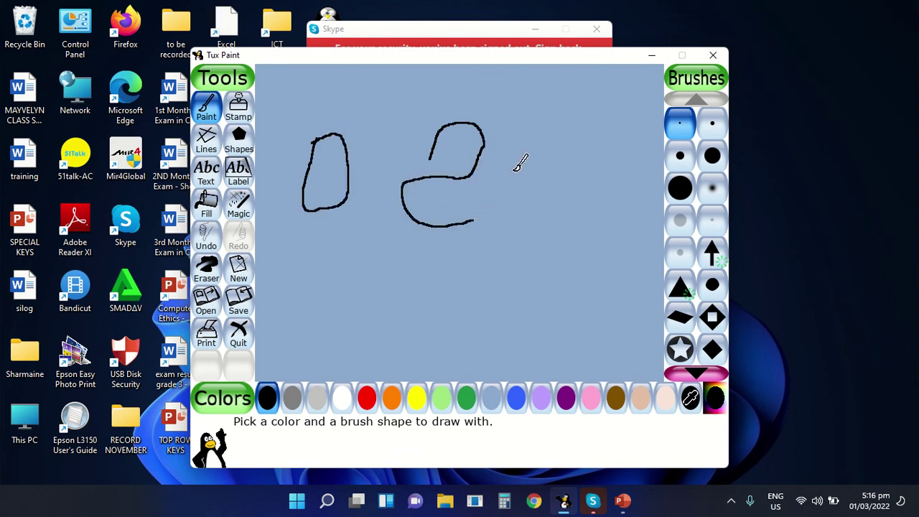
drag(548, 134, 517, 181)
scroll(516, 181, down, 1)
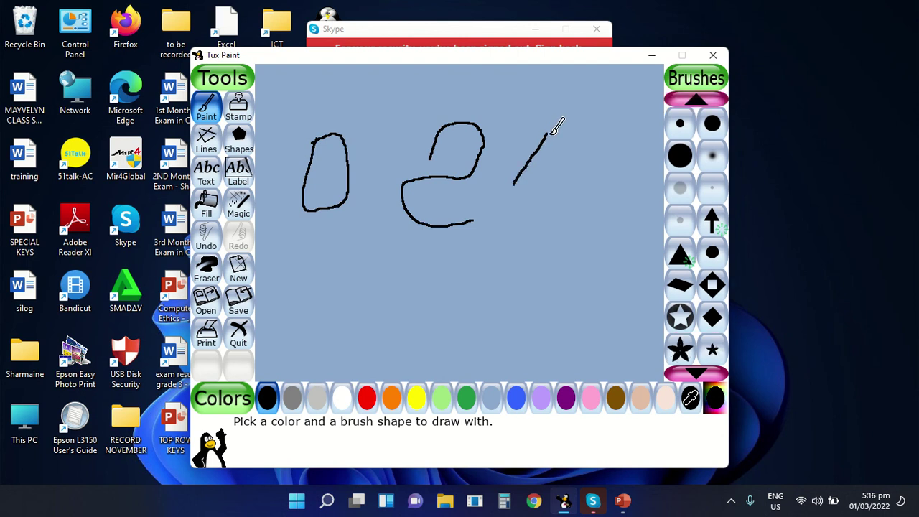
drag(549, 135, 571, 191)
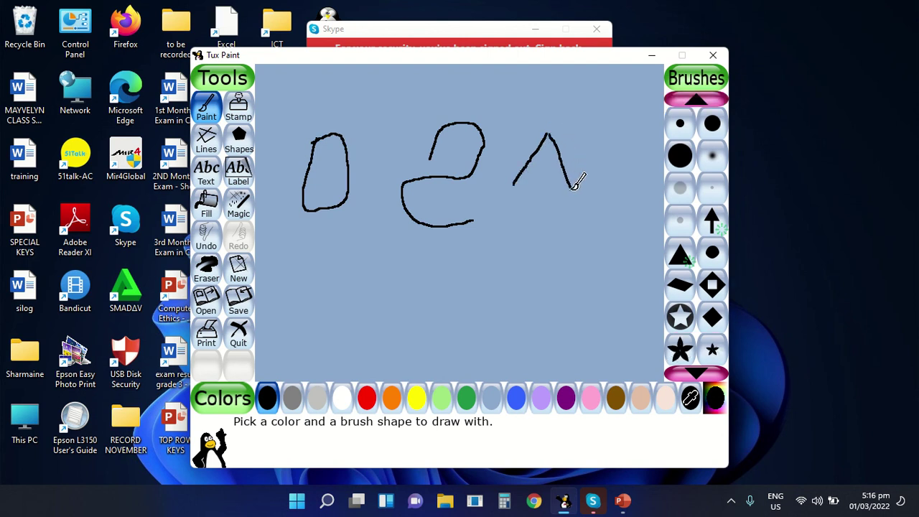
drag(514, 183, 572, 188)
mouse_move(511, 280)
mouse_down()
mouse_move(548, 255)
mouse_move(562, 280)
mouse_up()
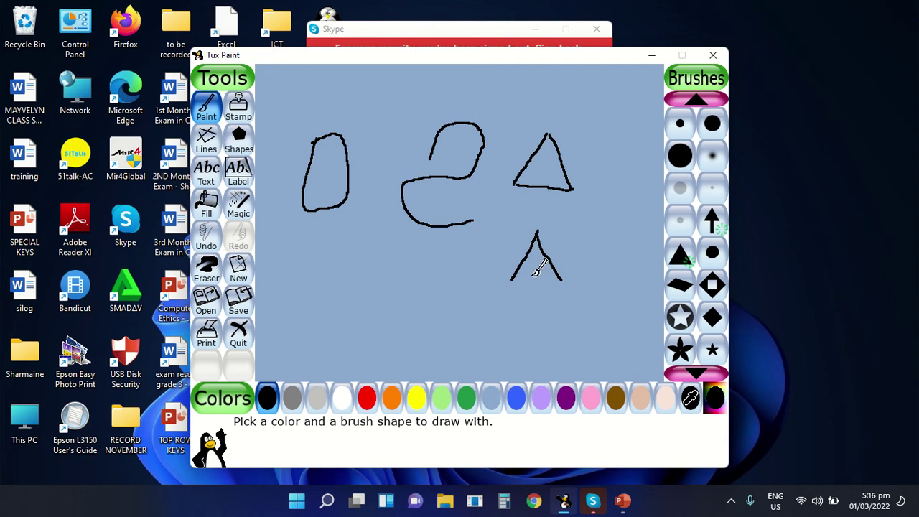
drag(514, 281, 576, 283)
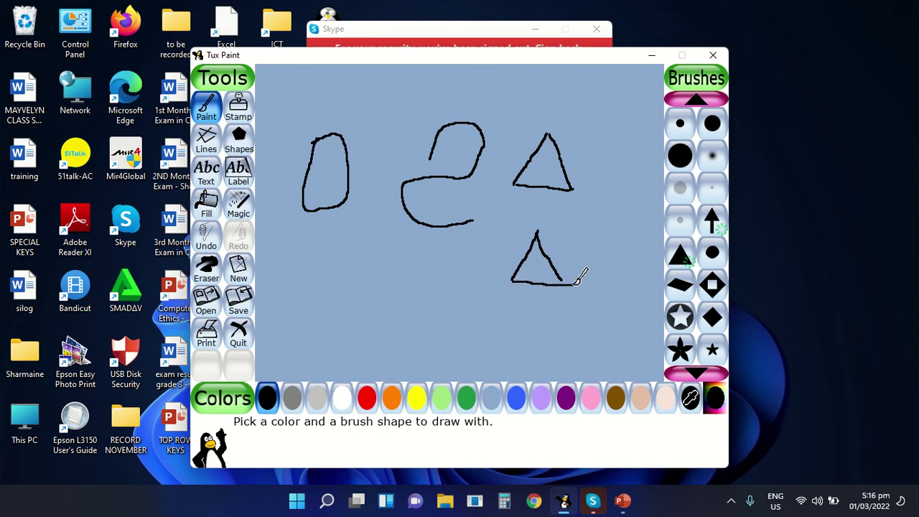